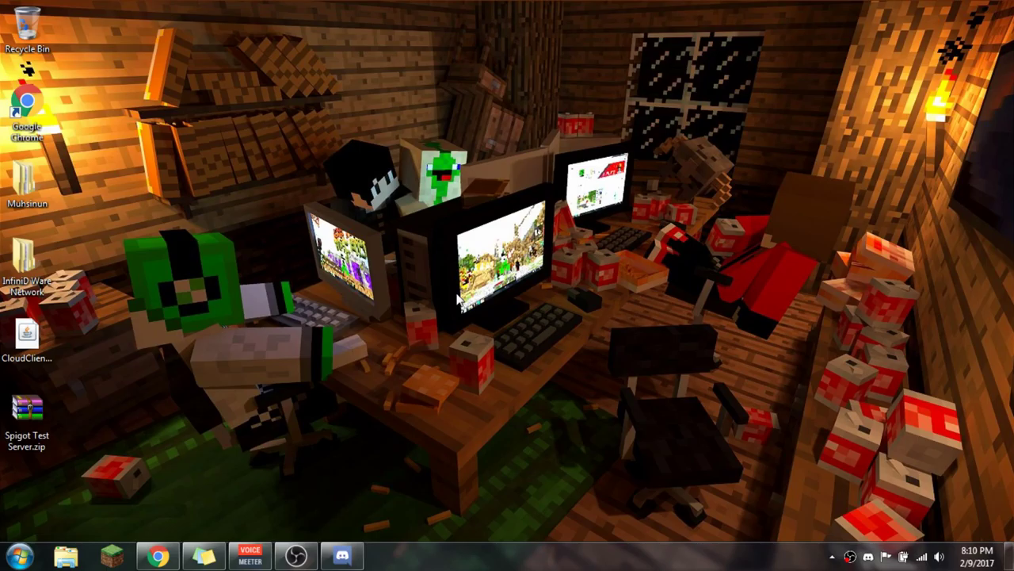
- Bring up the Discord window showing the Code Club server's #general channel
click(341, 555)
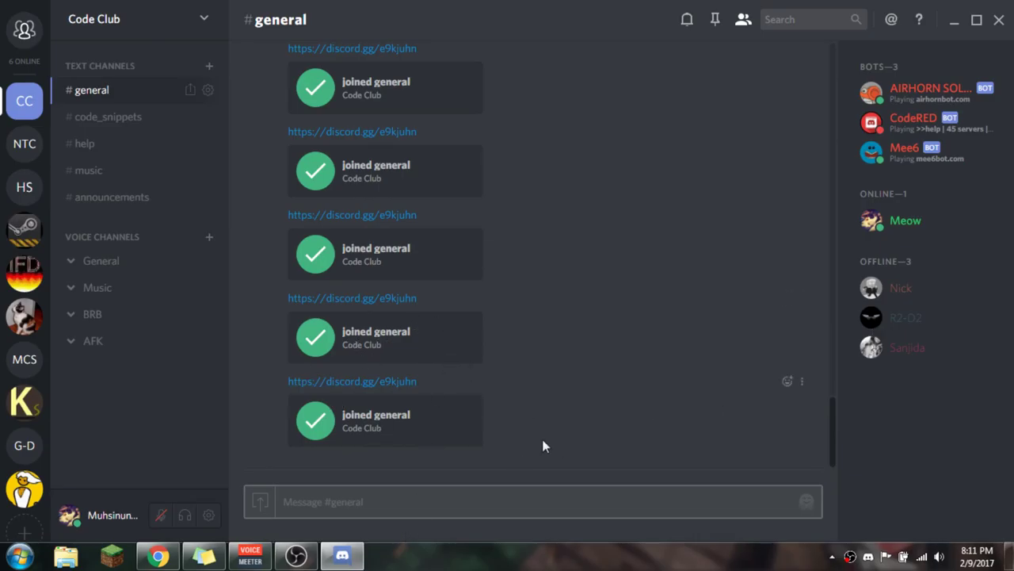
click(128, 209)
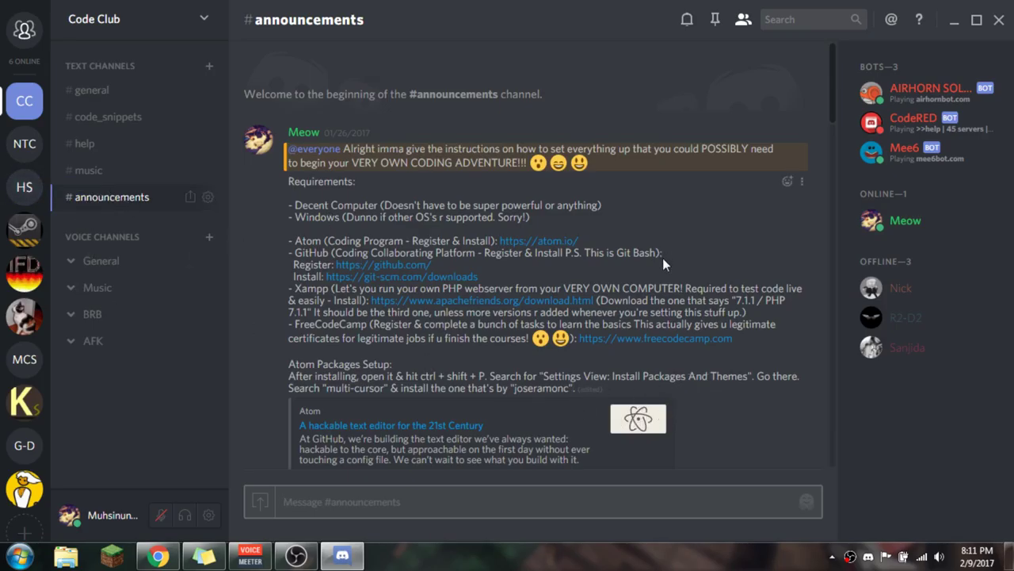
scroll(669, 255, down, 15)
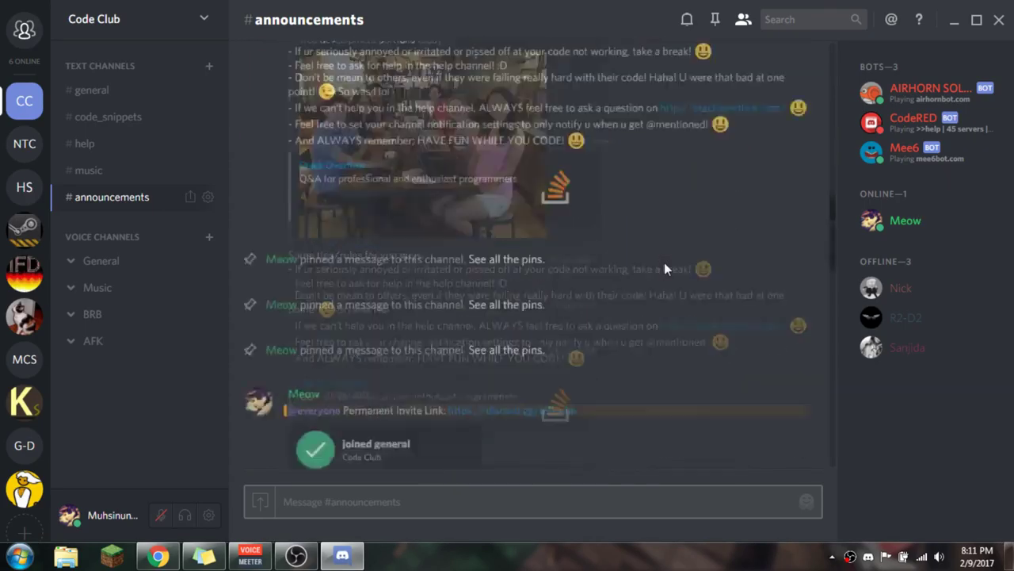
scroll(659, 270, up, 8)
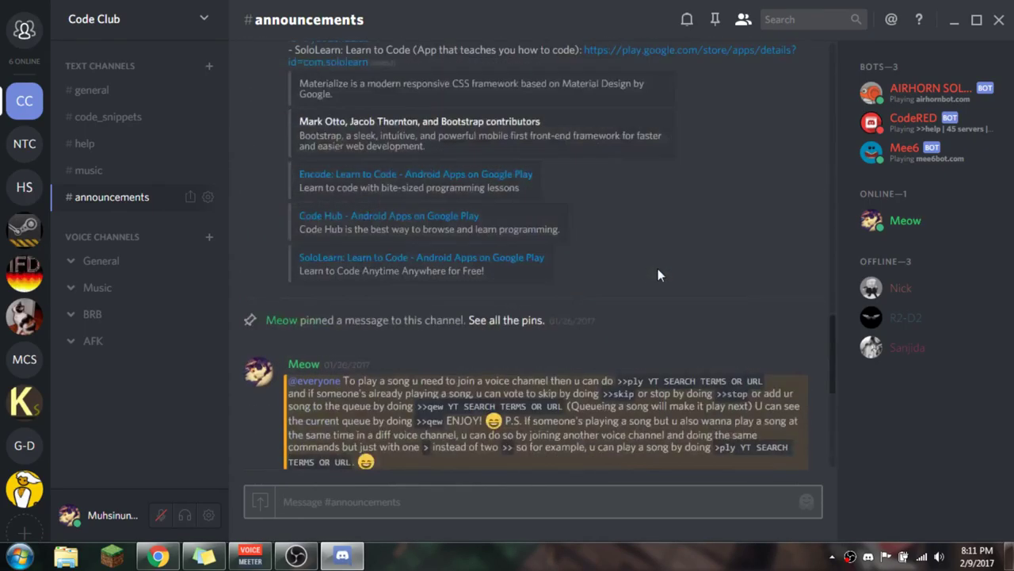
scroll(660, 276, up, 15)
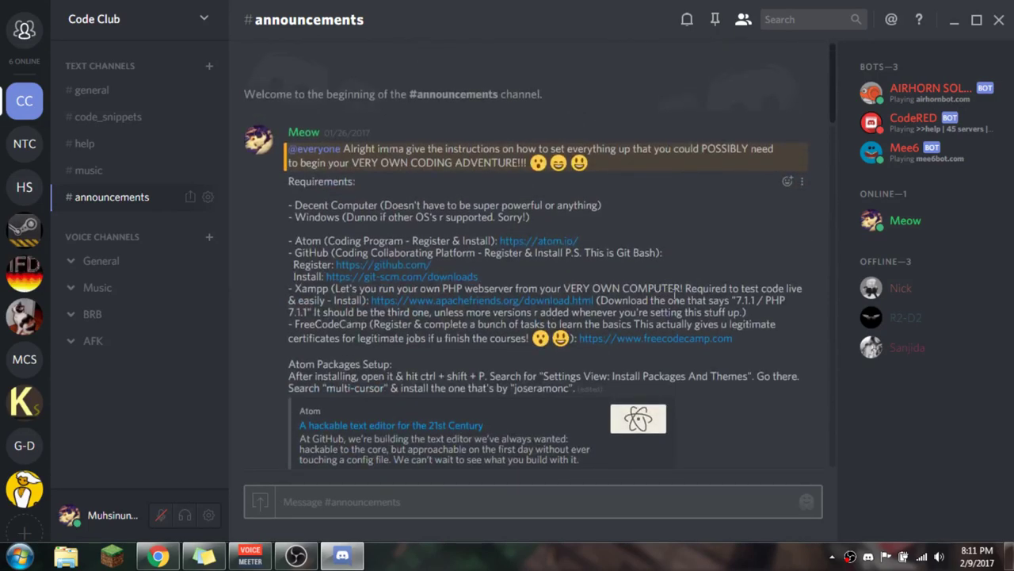
drag(734, 339, 288, 217)
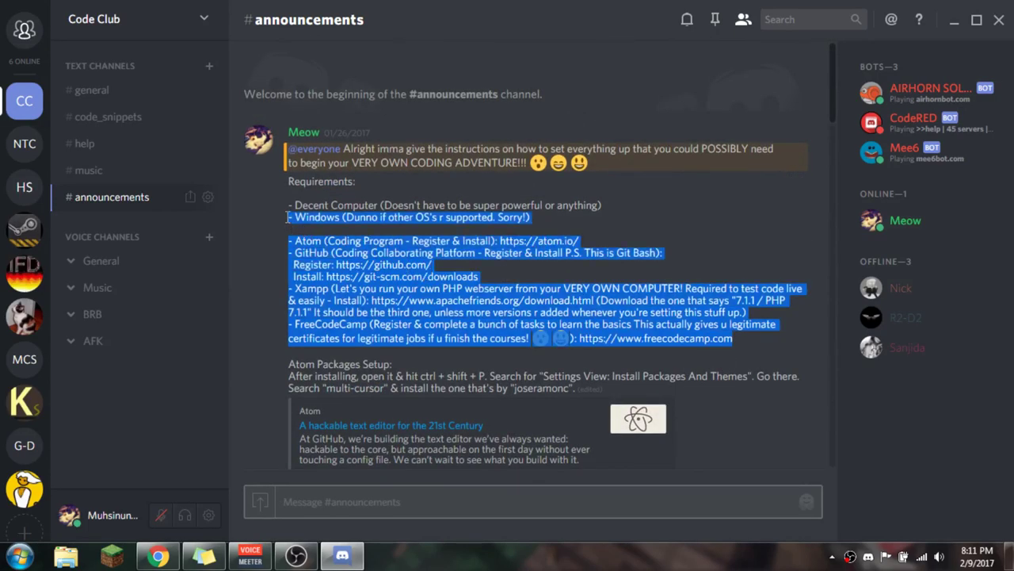
click(572, 217)
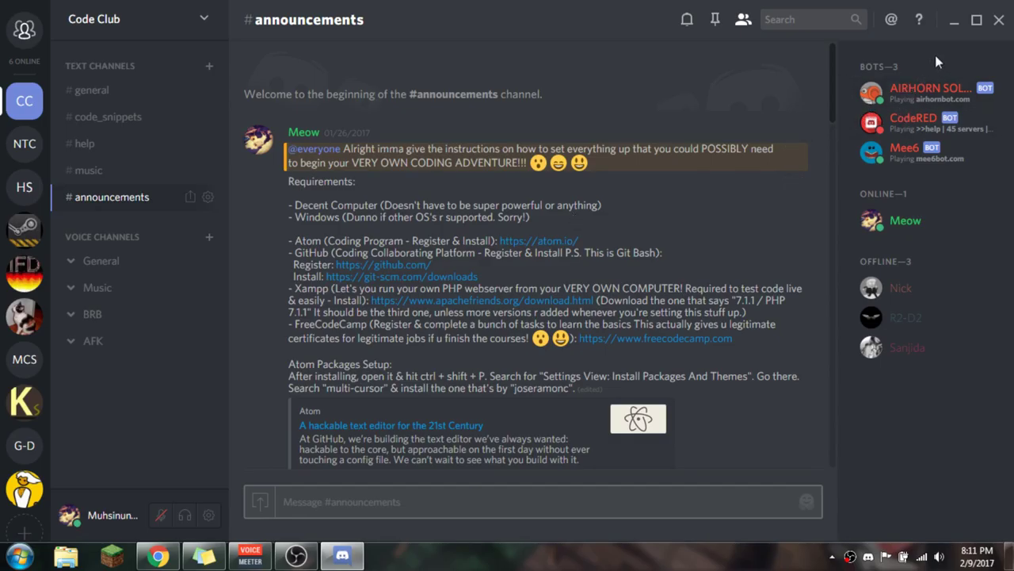
scroll(667, 205, down, 15)
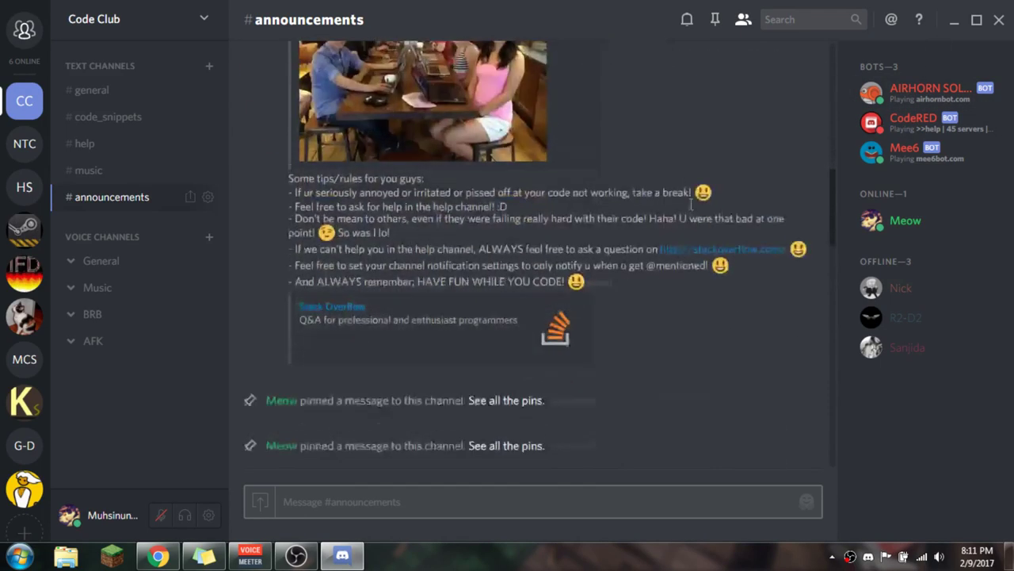
scroll(666, 204, up, 2)
scroll(476, 190, down, 1)
scroll(310, 179, up, 1)
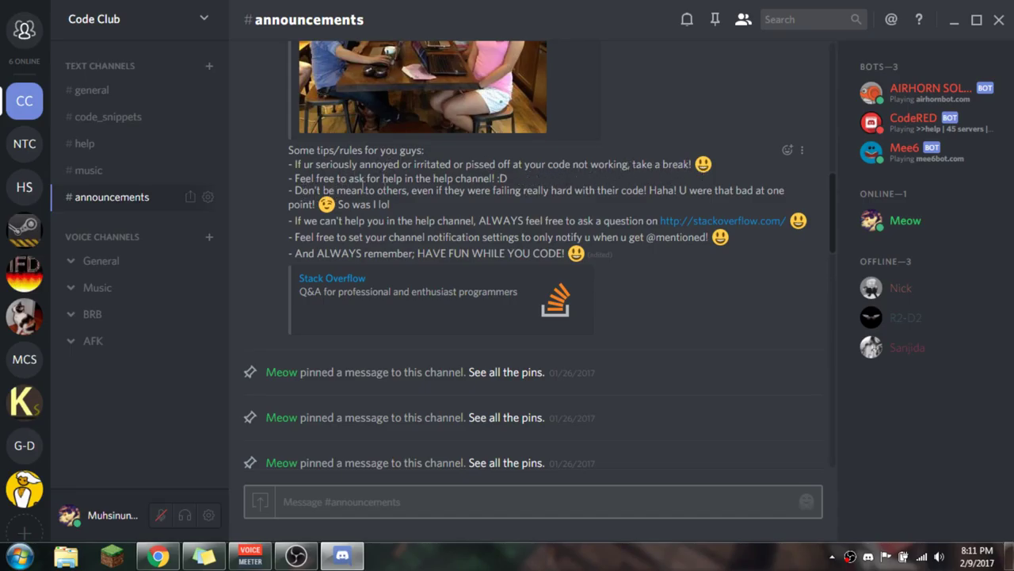
click(91, 90)
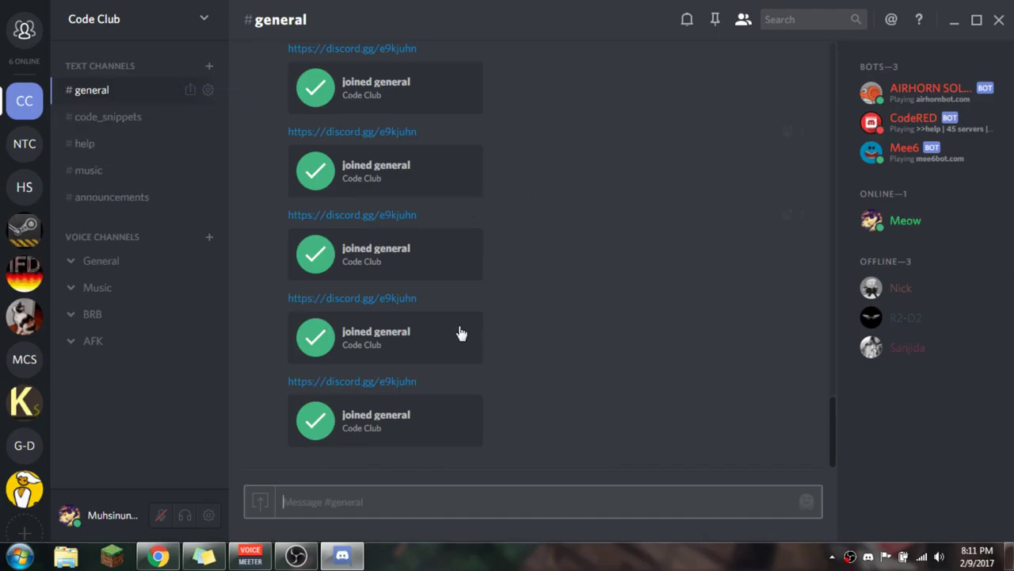
- Review Code Club's #announcements from its first post, then open the server's options menu
click(99, 200)
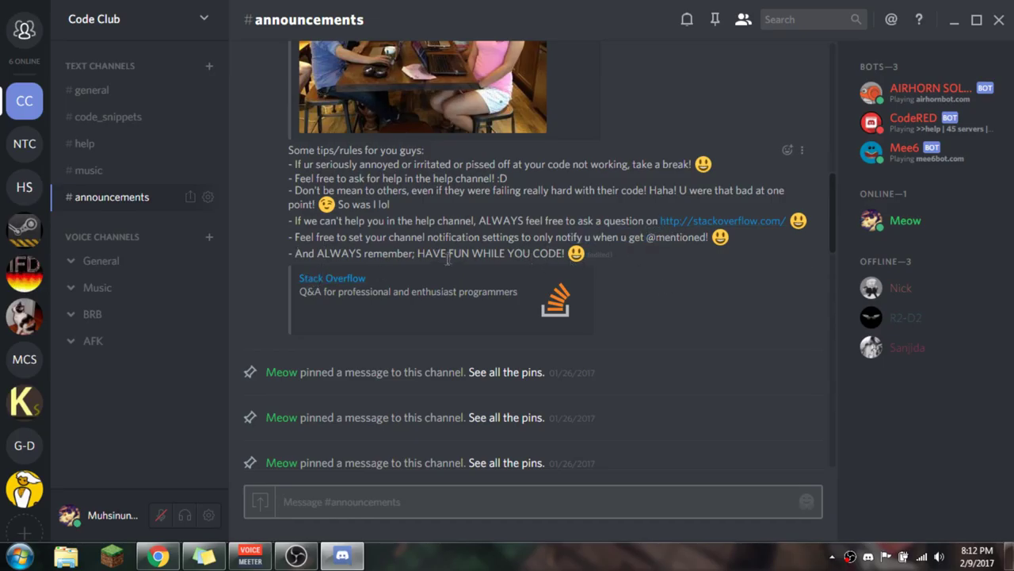
scroll(602, 279, down, 5)
scroll(614, 283, down, 3)
scroll(625, 307, up, 10)
scroll(625, 314, up, 5)
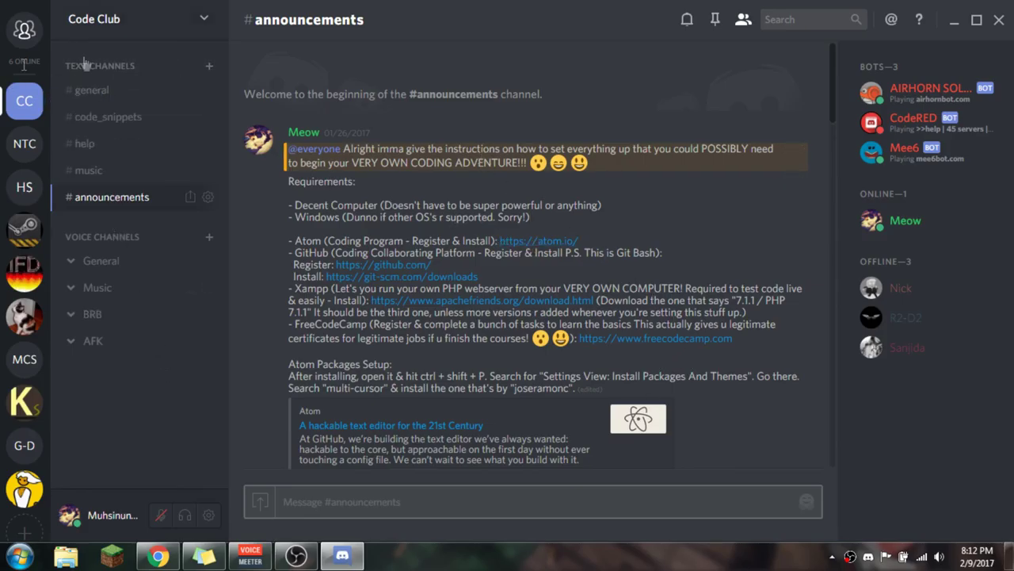
click(168, 32)
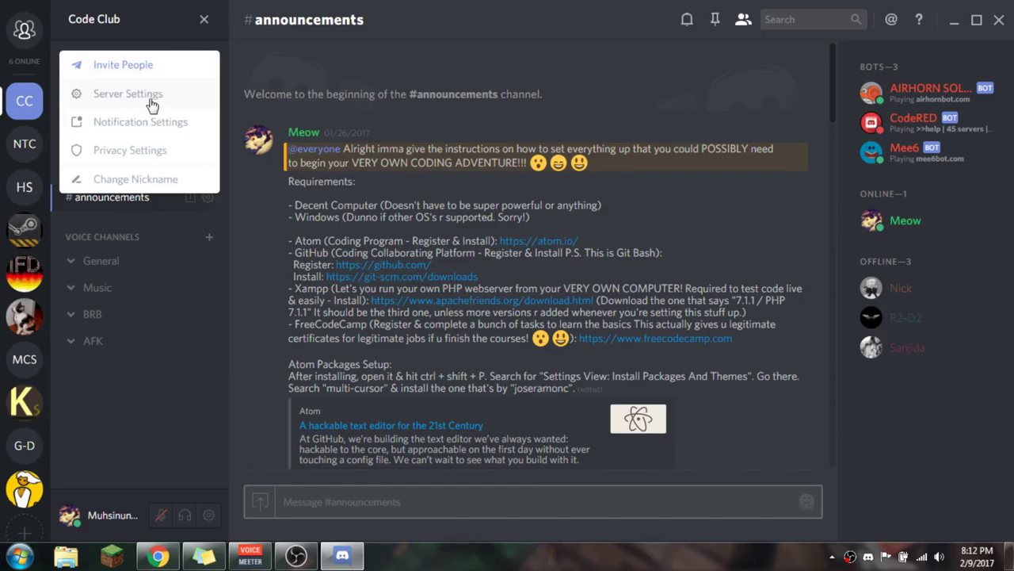
click(150, 94)
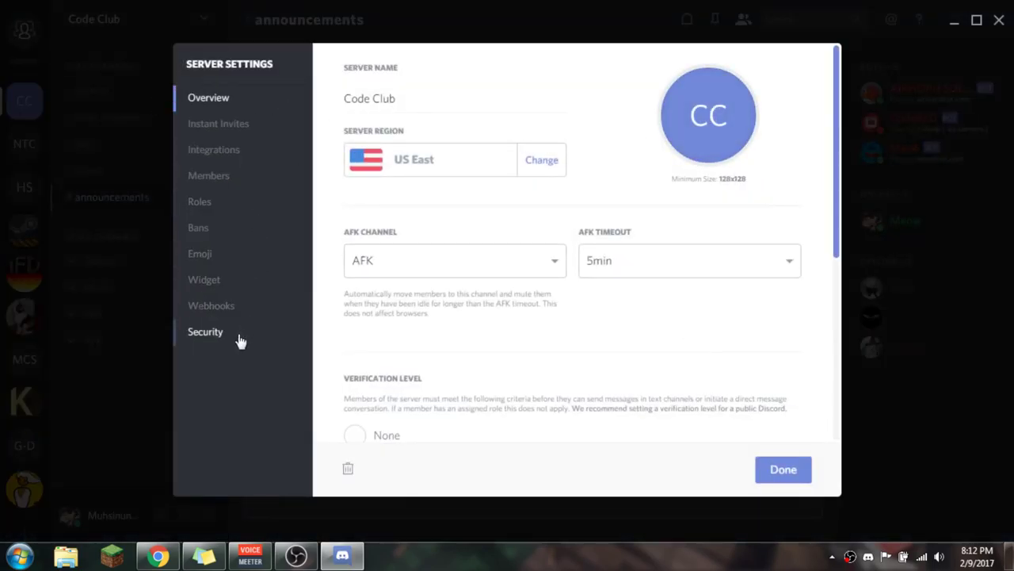
scroll(663, 303, down, 5)
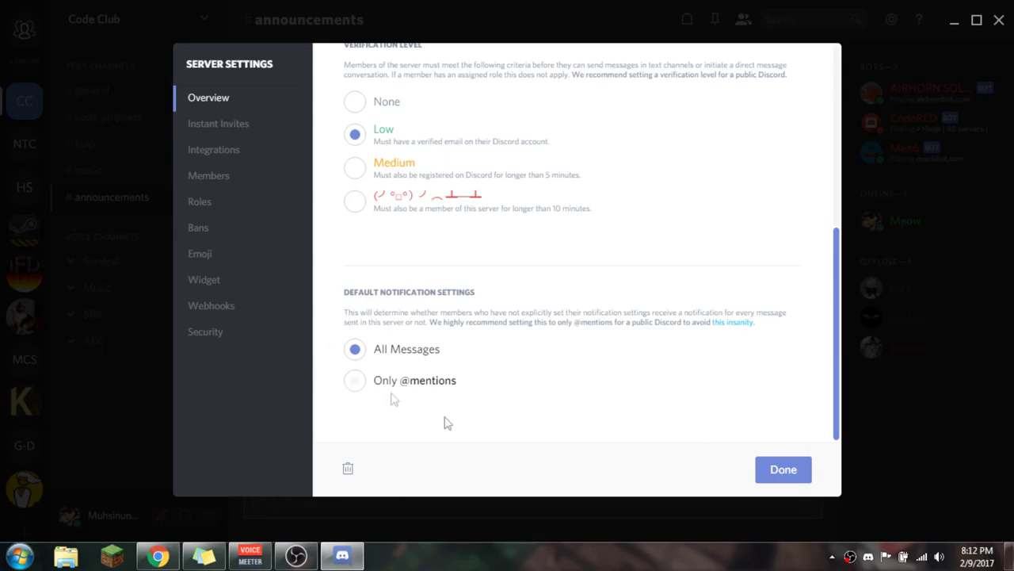
click(354, 383)
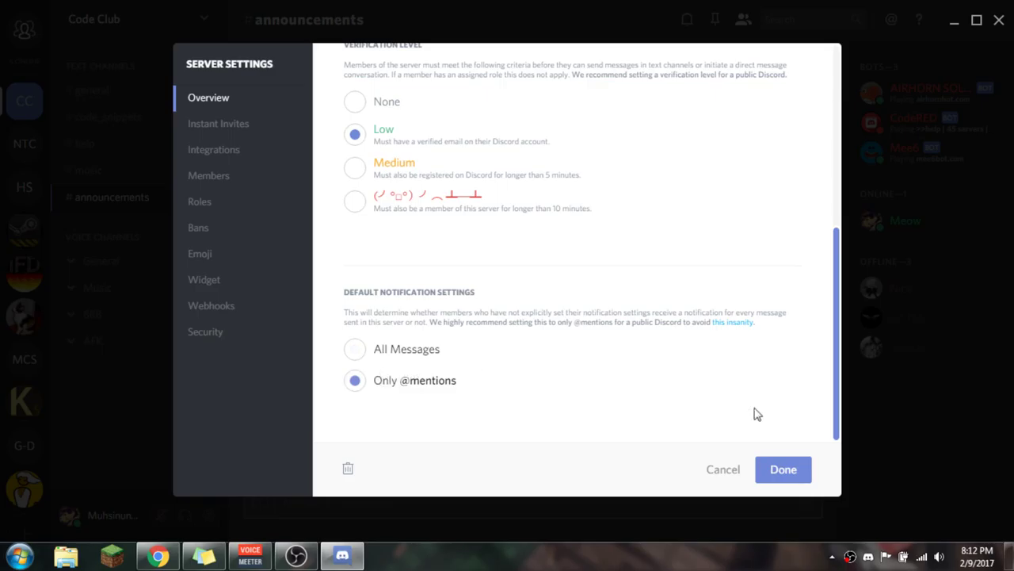
click(372, 353)
click(726, 474)
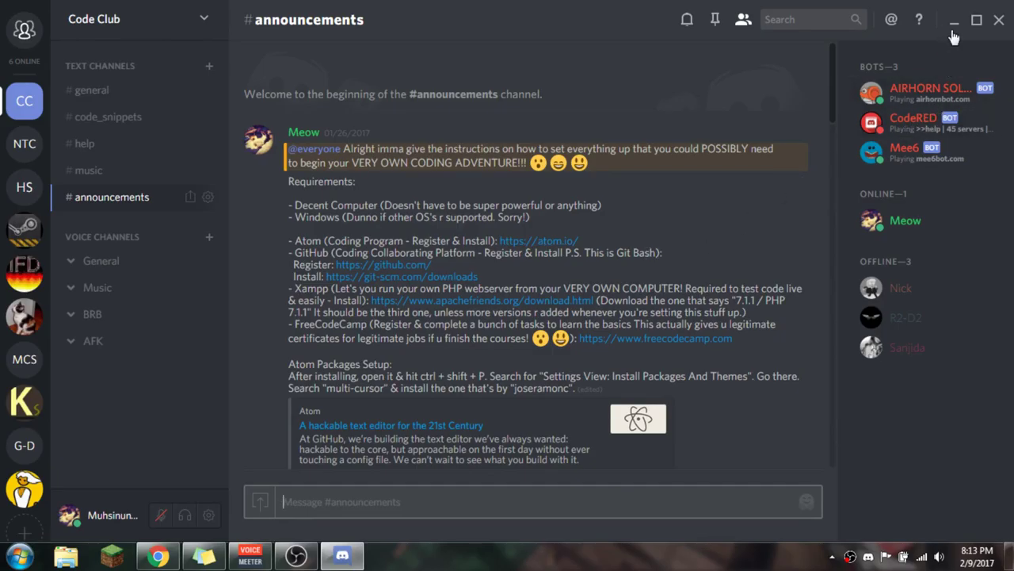
- Close Discord and return to the Chrome window showing the atom.io homepage
click(1008, 27)
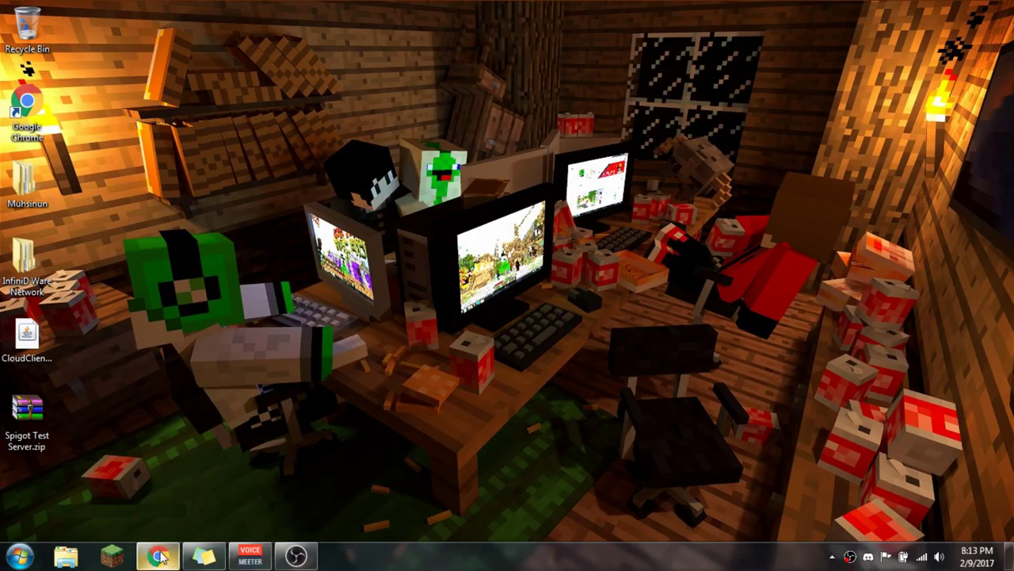
mouse_move(162, 554)
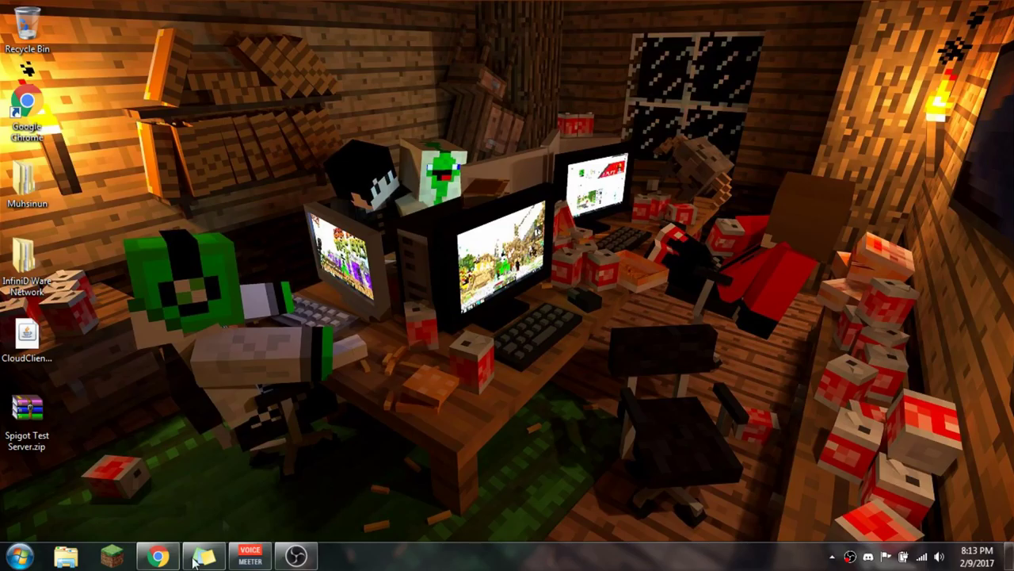
click(157, 557)
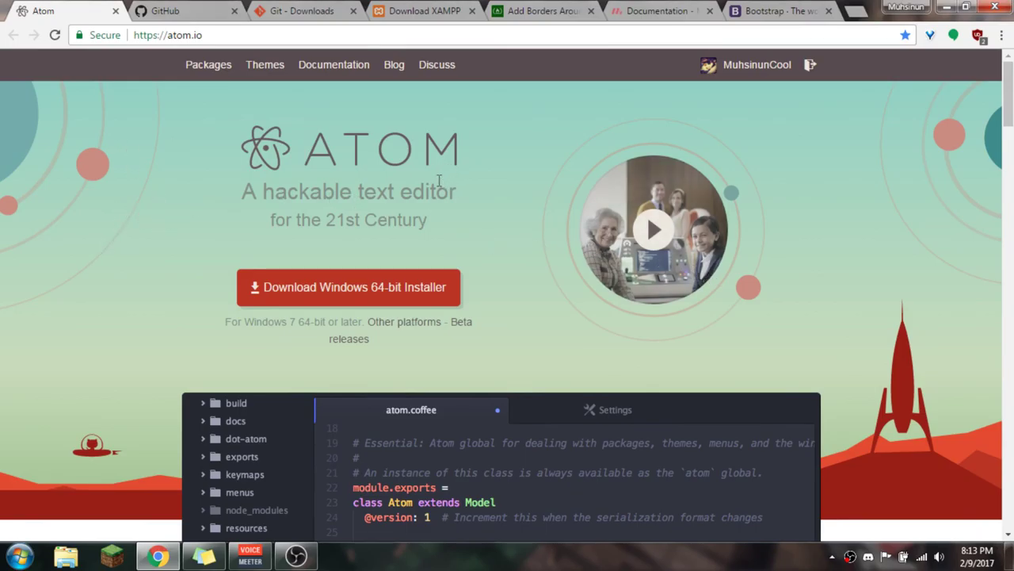
- Scroll the atom.io homepage and follow the Download Windows 64-bit Installer link
scroll(932, 266, down, 9)
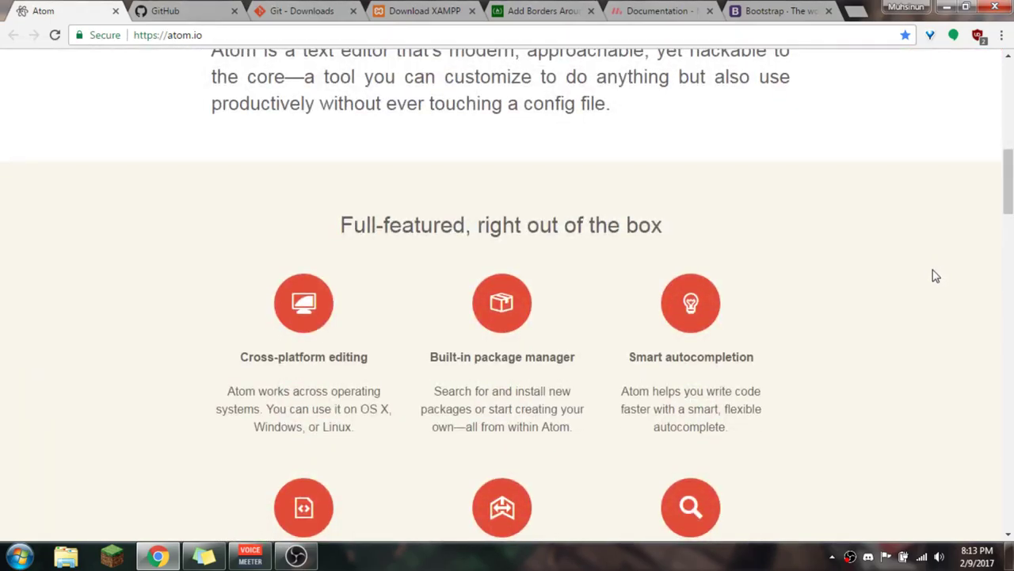
scroll(931, 274, up, 8)
scroll(848, 277, down, 4)
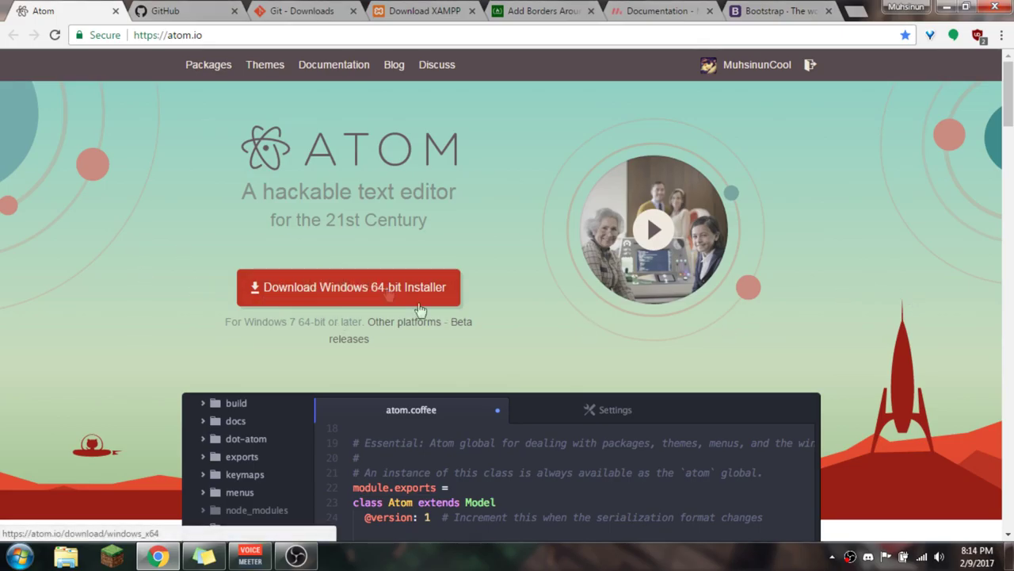
click(400, 328)
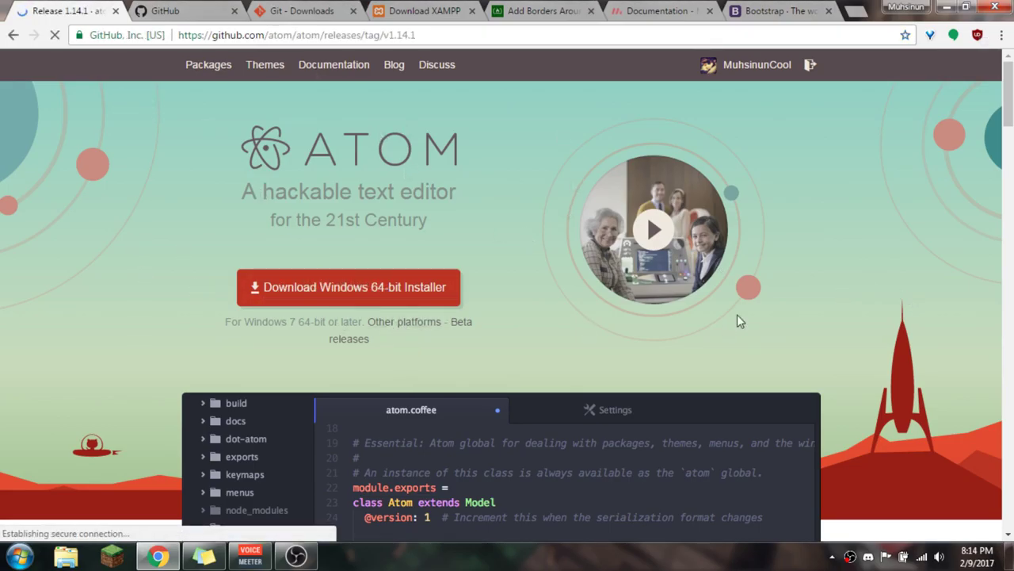
- Browse the Atom 1.14.1 GitHub release downloads, then go back to the Atom homepage
scroll(476, 349, down, 3)
scroll(475, 349, down, 2)
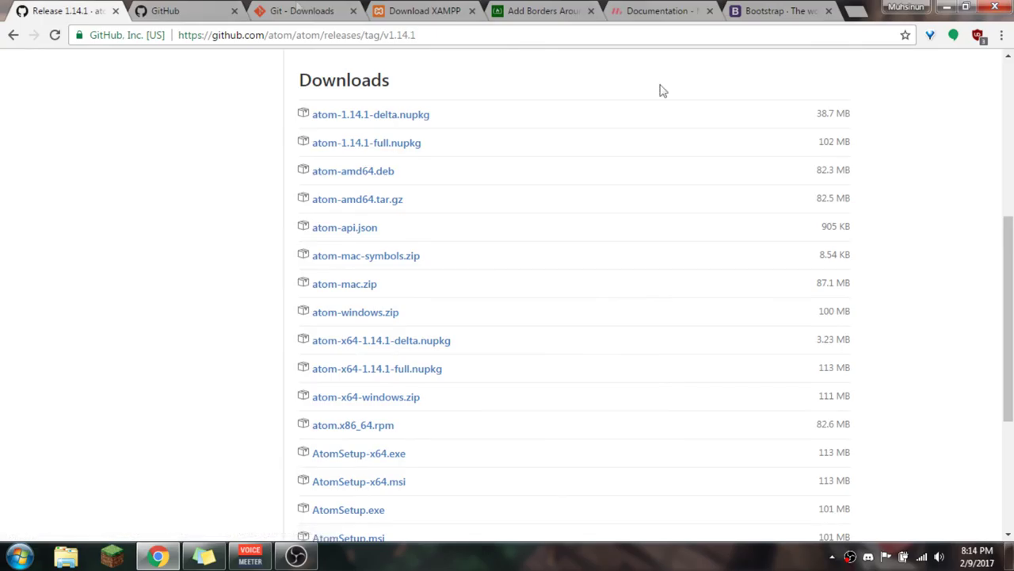
scroll(591, 398, down, 1)
scroll(438, 329, down, 2)
scroll(396, 423, up, 7)
click(13, 34)
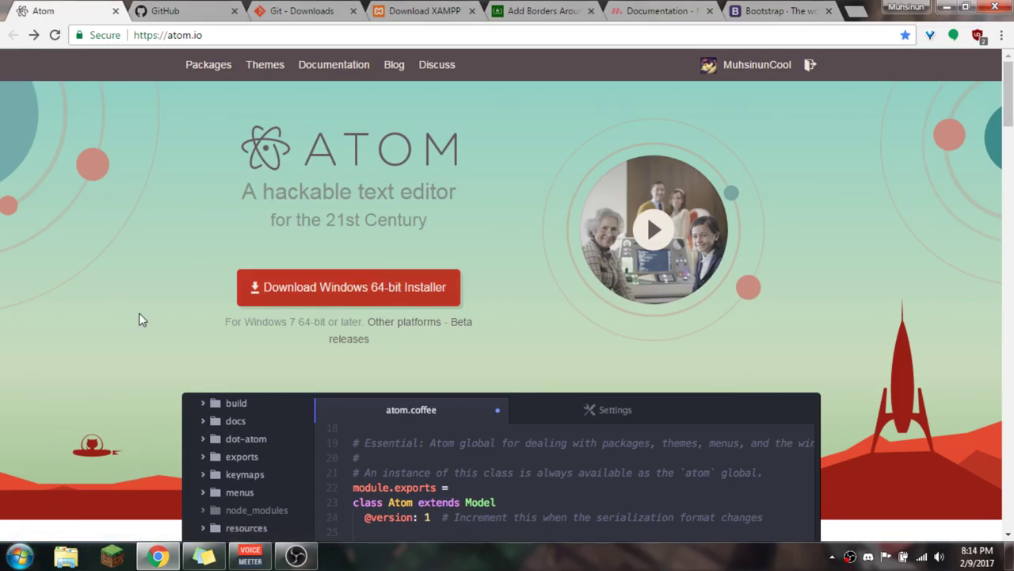
- Toggle Chrome's developer tools and bring up the Computer options from the Start menu
key(F12)
key(F12)
key(super)
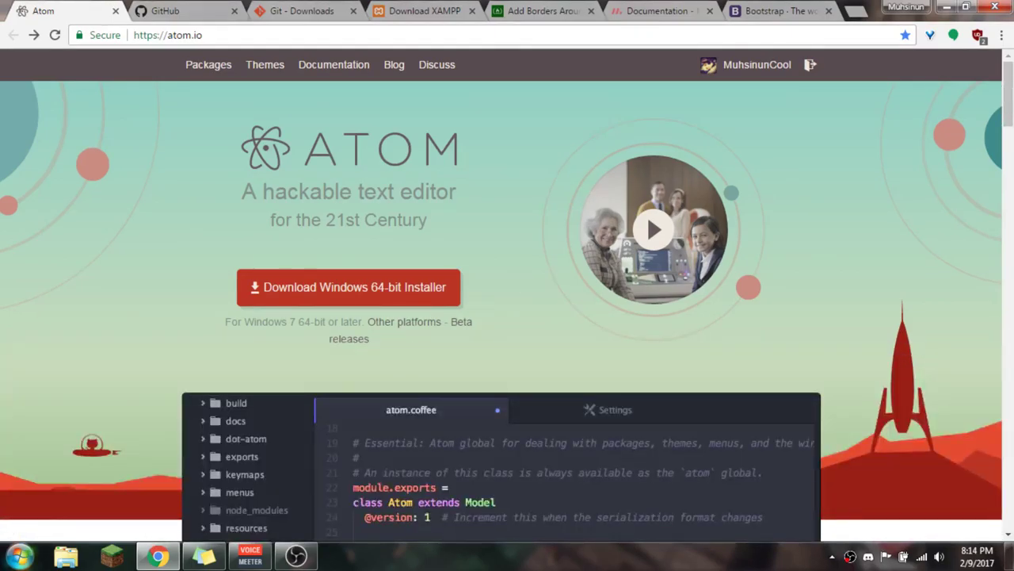
right_click(249, 309)
click(317, 458)
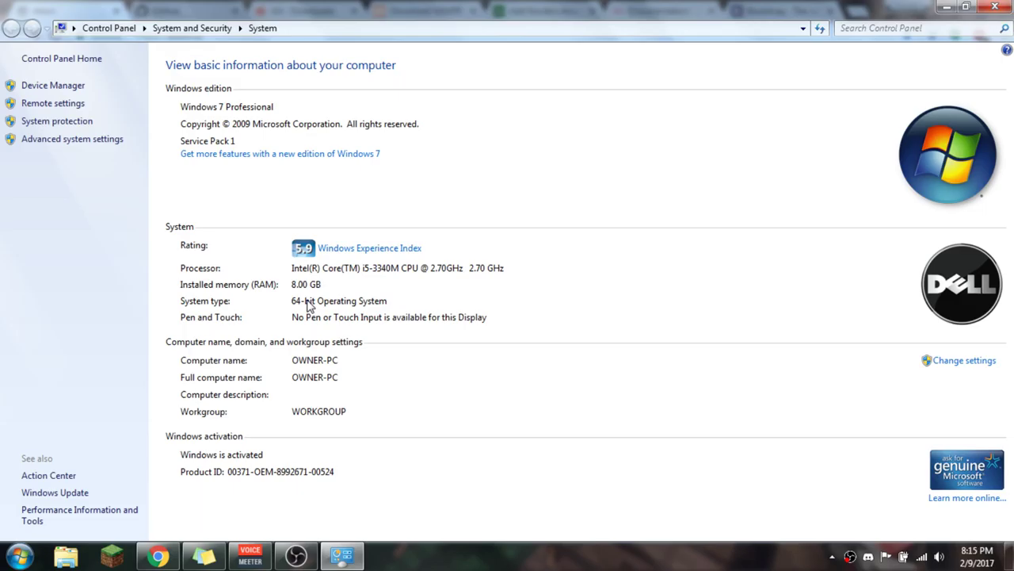
click(1005, 6)
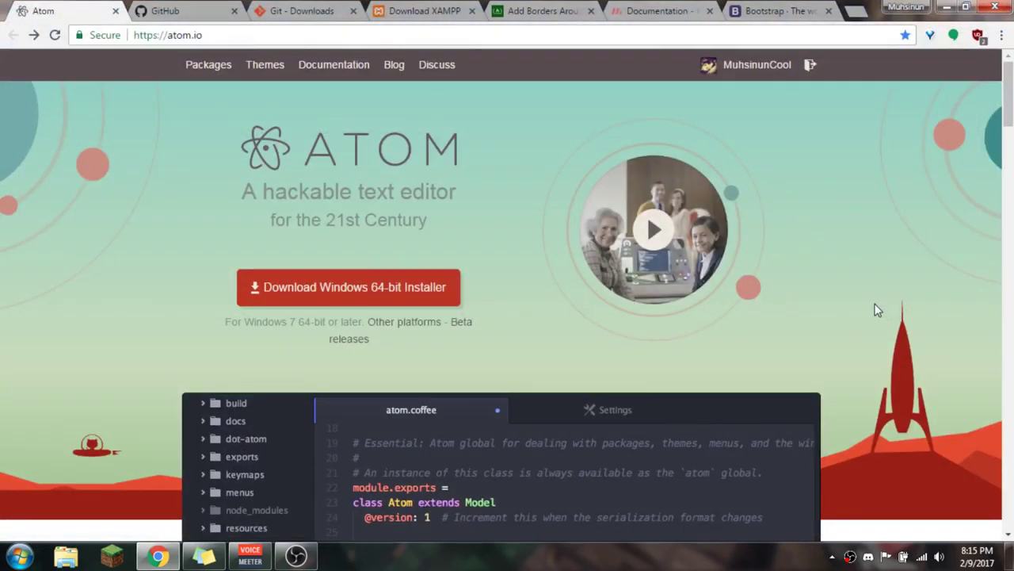